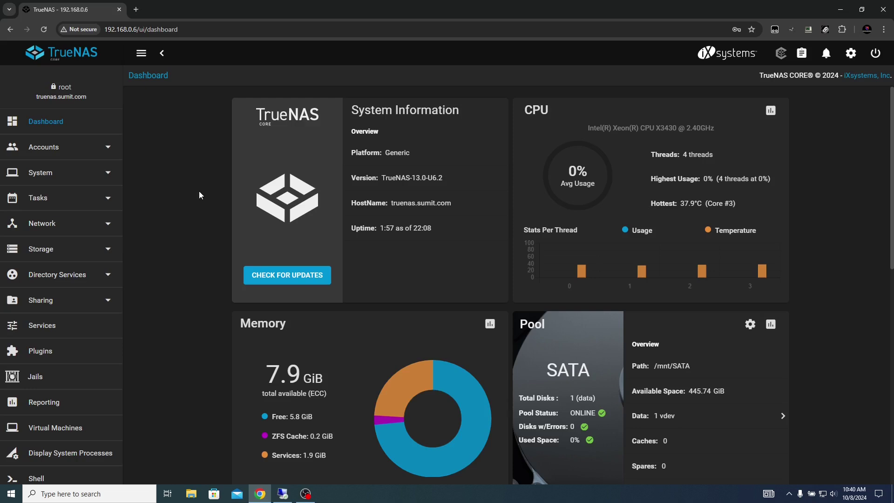
Confirm version TrueNAS-13.0-U6.2, then list users and note root and test1 (UID 1000).
left_click_drag(381, 177, 445, 183)
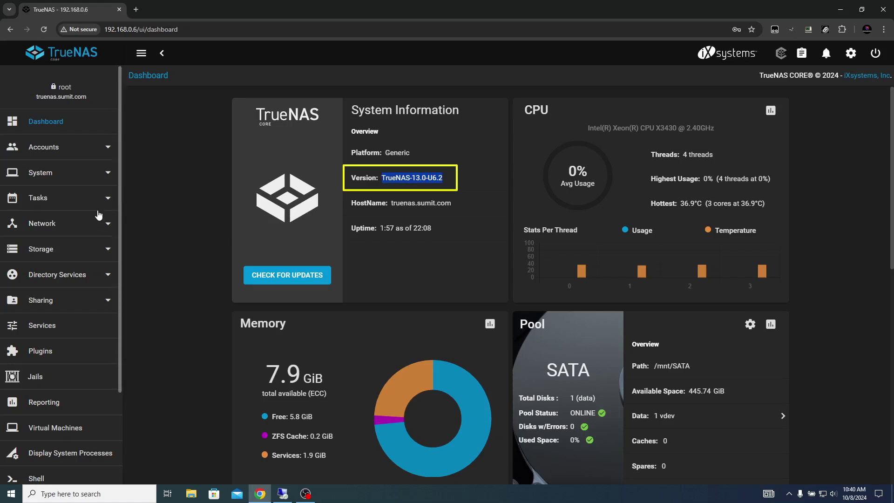
left_click(63, 148)
left_click(45, 200)
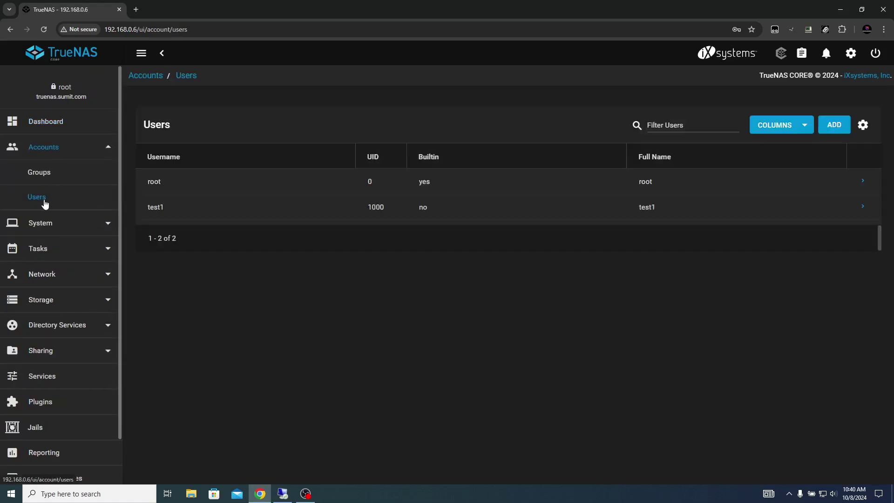
double_click(161, 206)
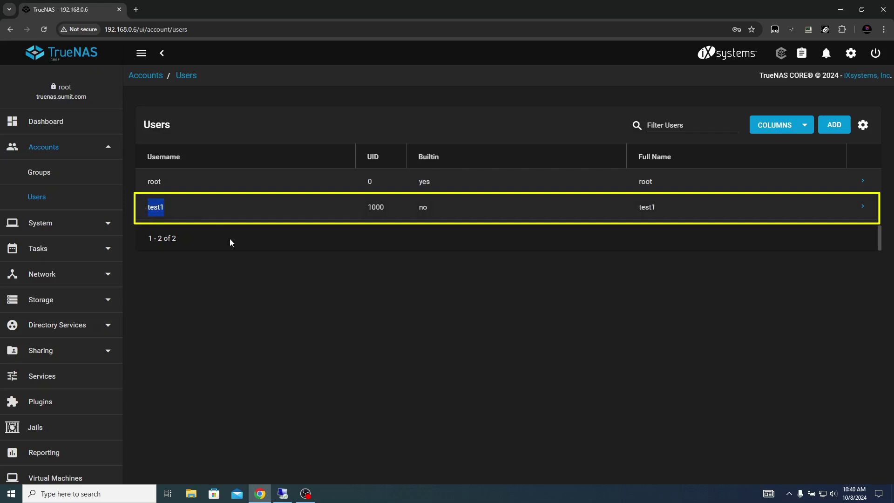
left_click(99, 148)
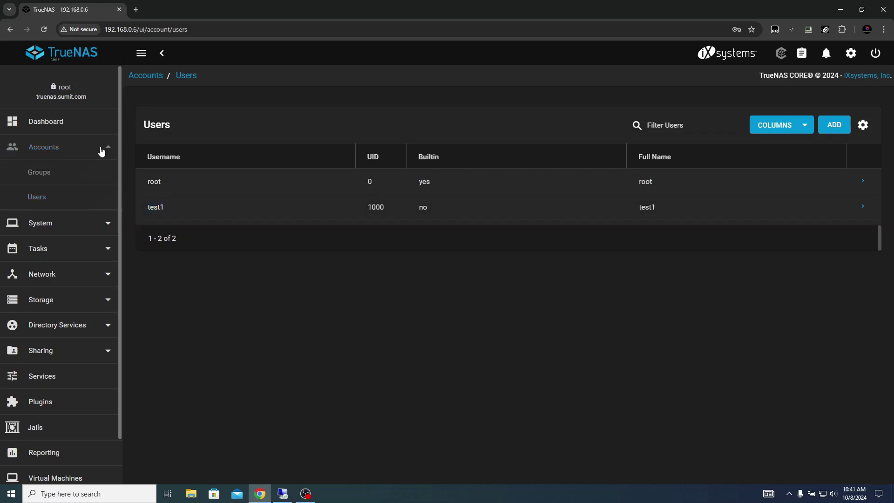
Review disks ada0, ada1 and da0, then view the SATA and SSD pools, both ONLINE.
left_click(57, 250)
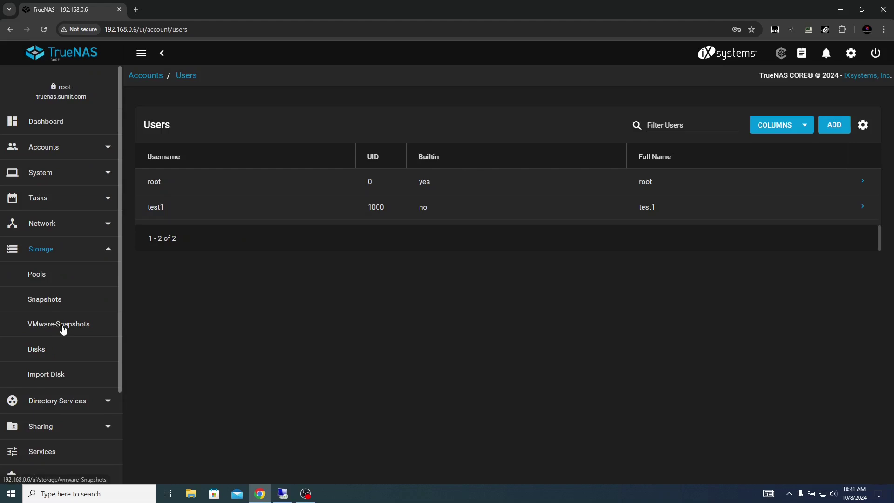
left_click(38, 353)
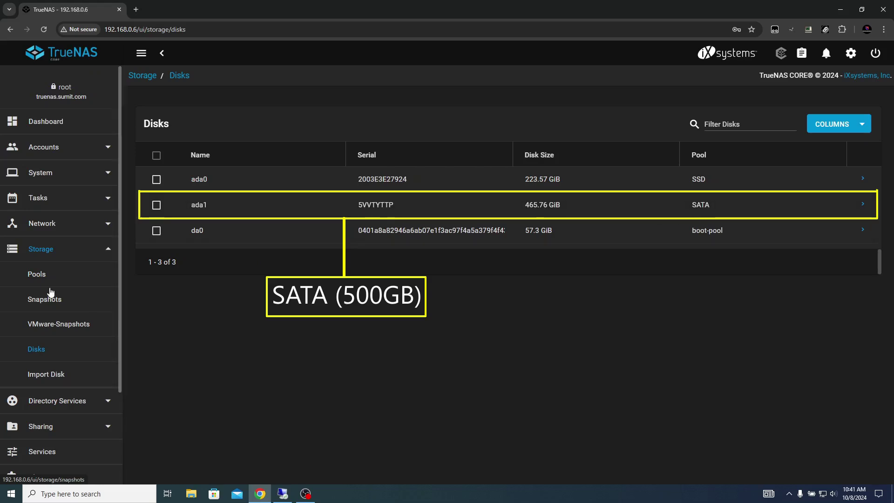
left_click(70, 274)
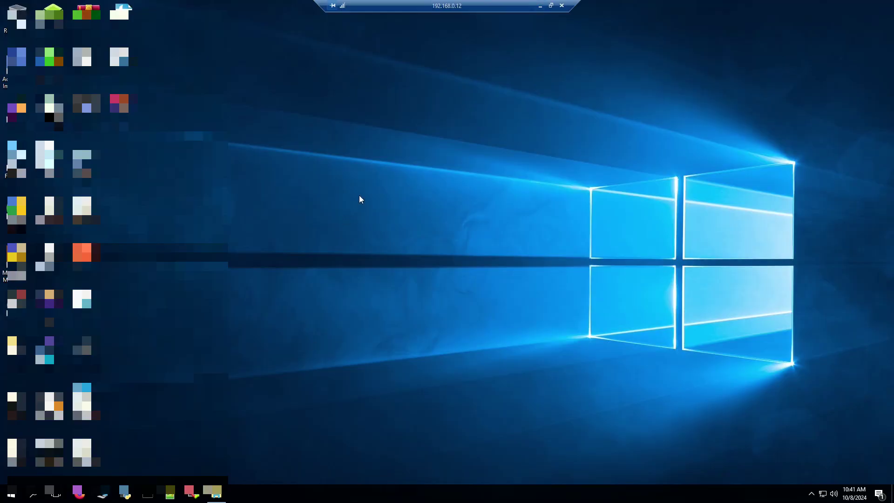
Browse the four files in the sata share, then open the ssd share on 192.168.0.6.
left_click(215, 492)
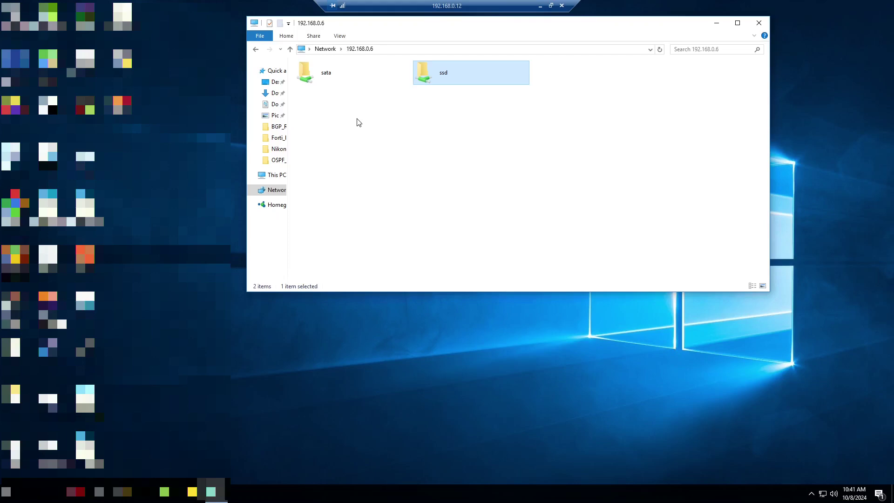
left_click(351, 143)
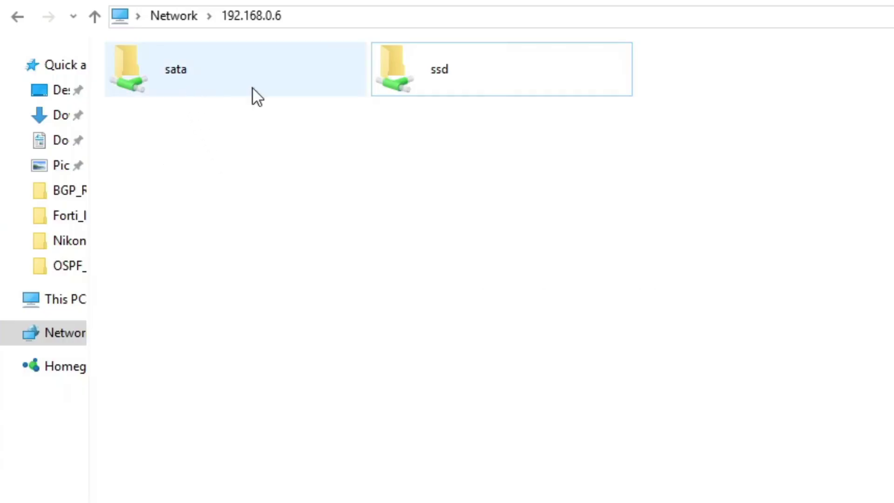
double_click(193, 80)
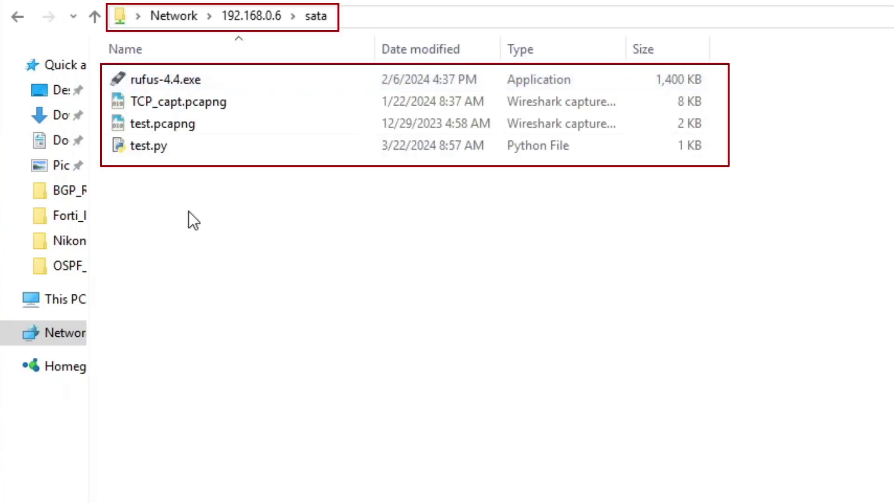
mouse_move(189, 212)
left_mouse_down()
mouse_move(178, 77)
mouse_move(154, 61)
left_mouse_up()
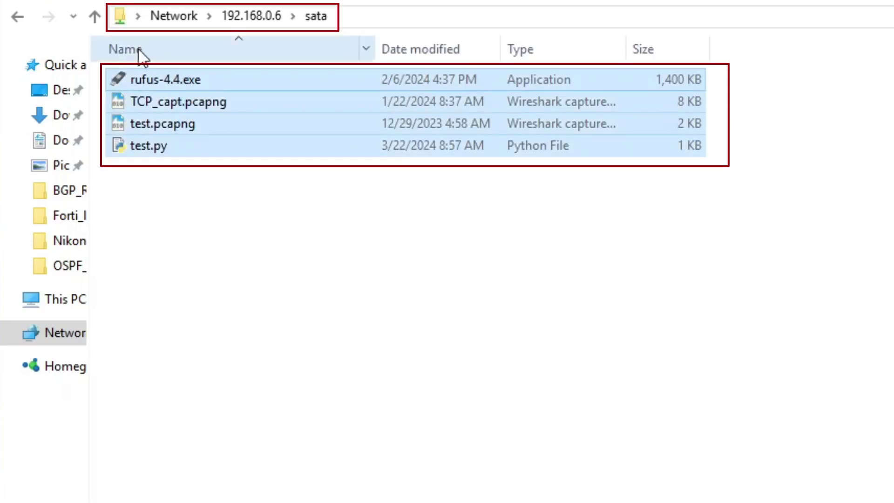
left_click(96, 20)
double_click(414, 89)
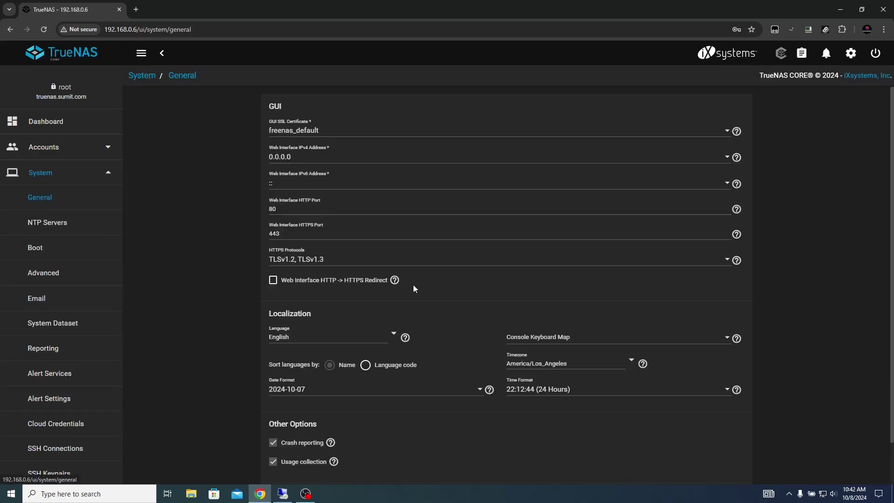
Export the configuration backup (.db) from System > General, authorizing with the root password.
scroll(422, 242, "down", 1)
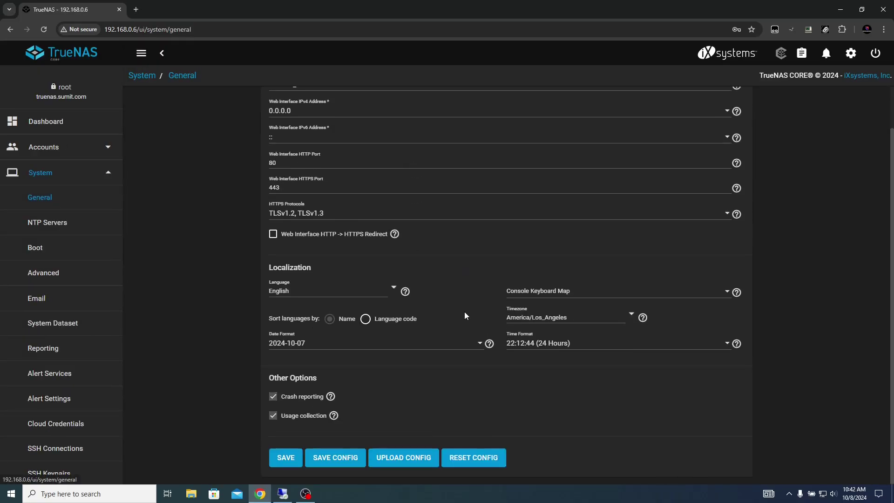
left_click(322, 457)
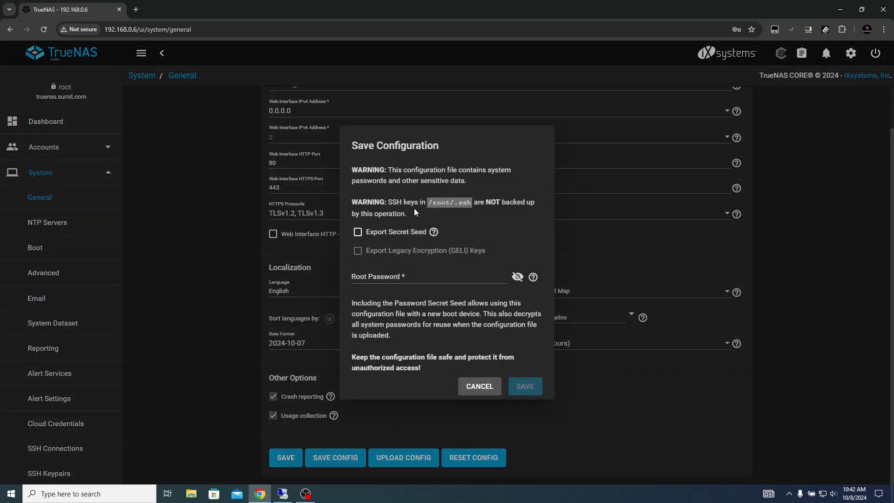
left_click(382, 279)
type("•••••••••")
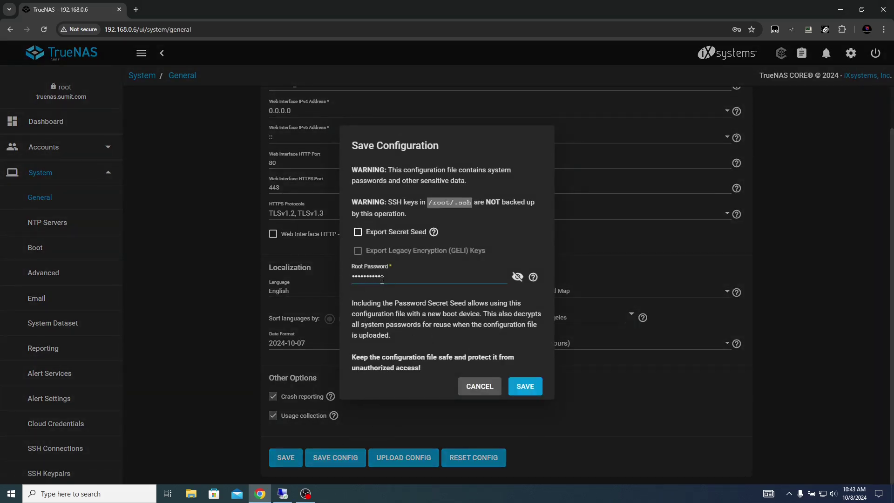
left_click(525, 386)
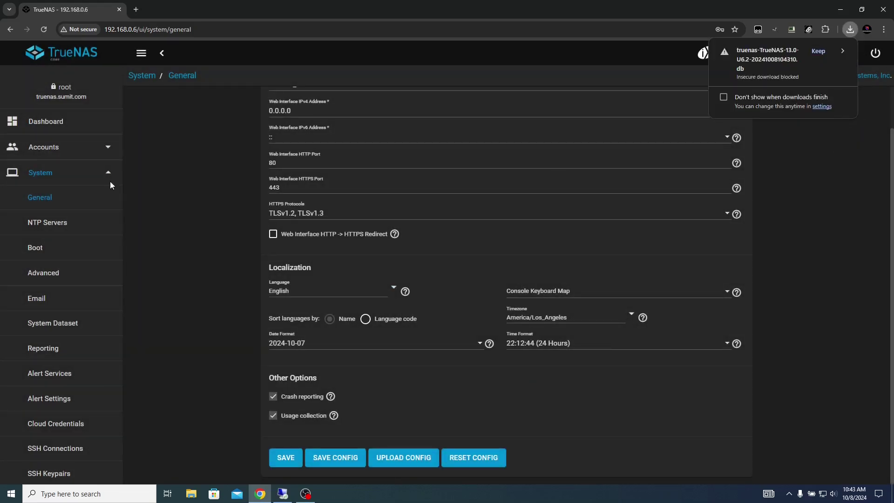
Go to the Storage > Disks list.
left_click(106, 173)
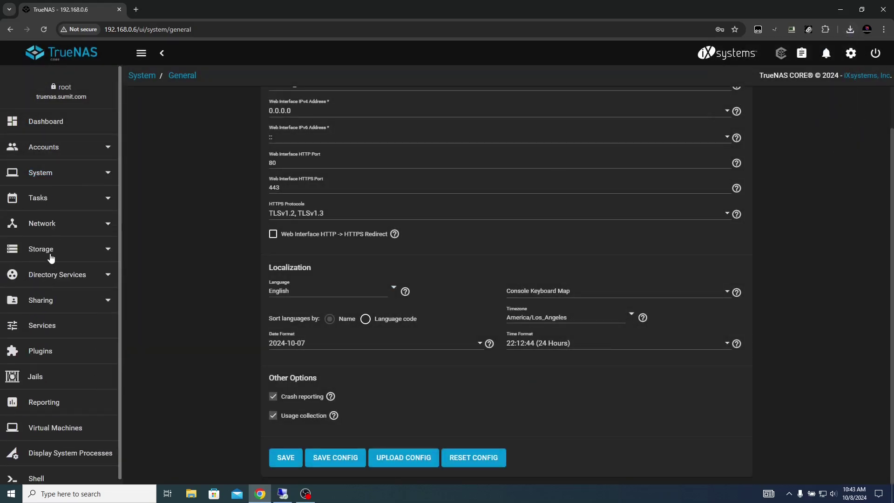
left_click(48, 255)
left_click(54, 347)
left_click(37, 275)
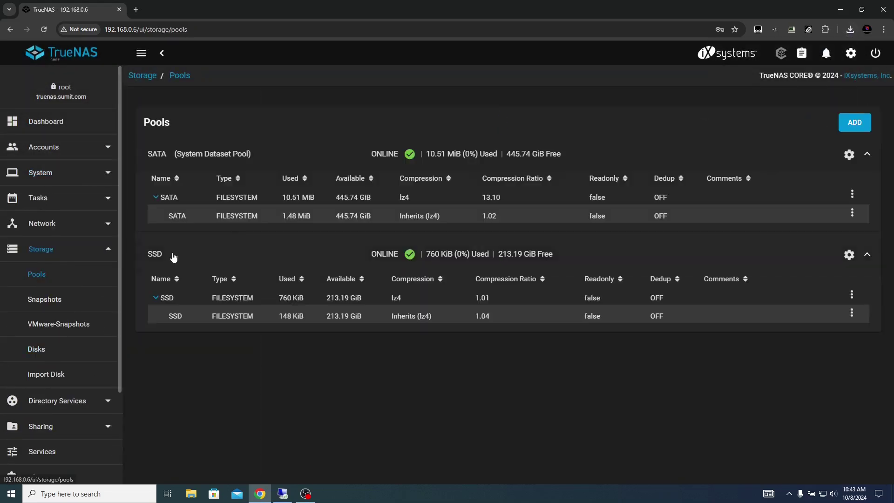
left_click(629, 217)
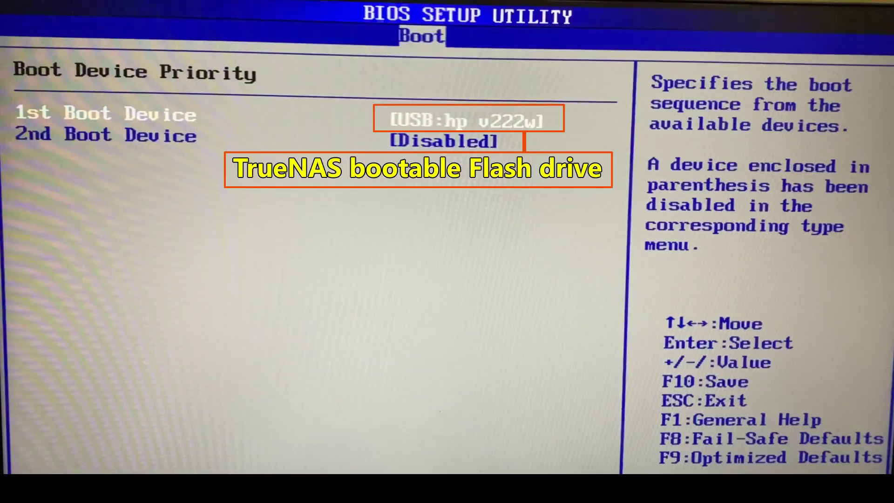
Save the BIOS boot order with the USB drive first and exit.
key("F10")
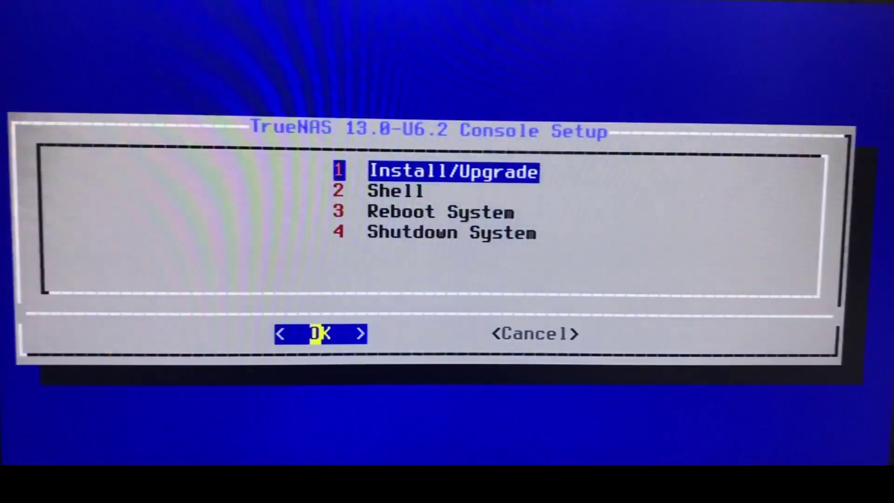
Install to the SanDisk da1 drive as a fresh install, formatting the boot device.
key("Return")
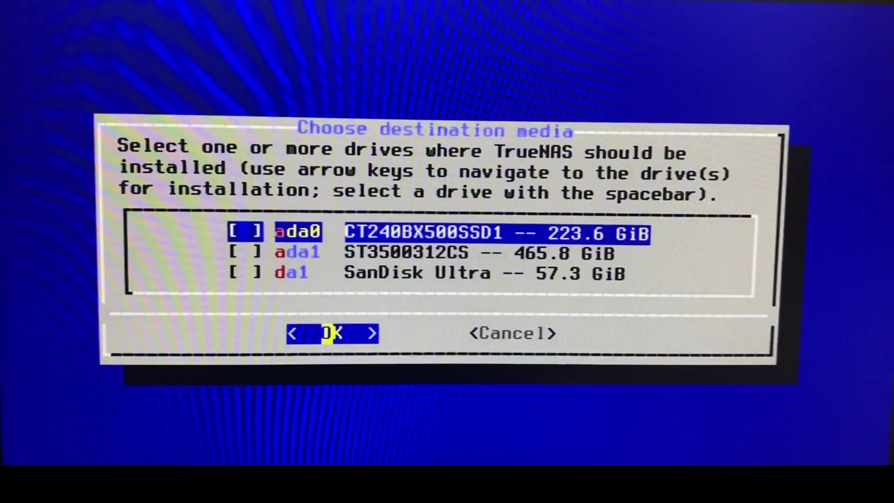
key("Down")
key("Down")
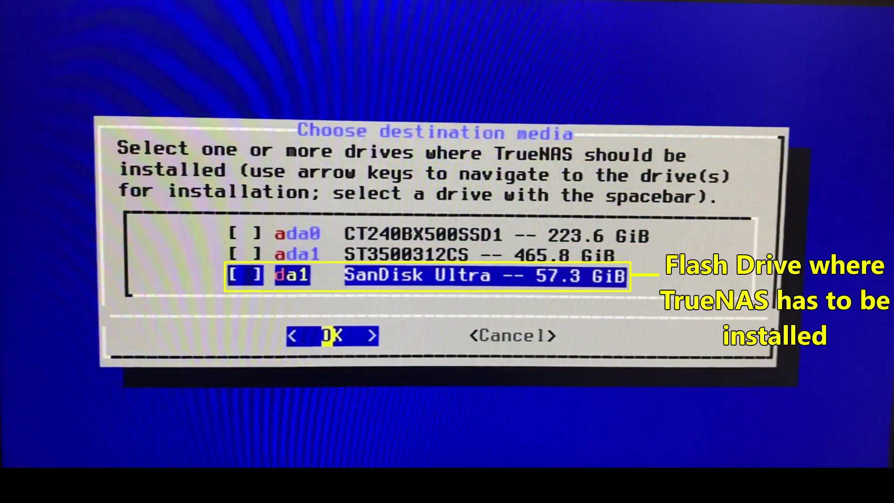
key("space")
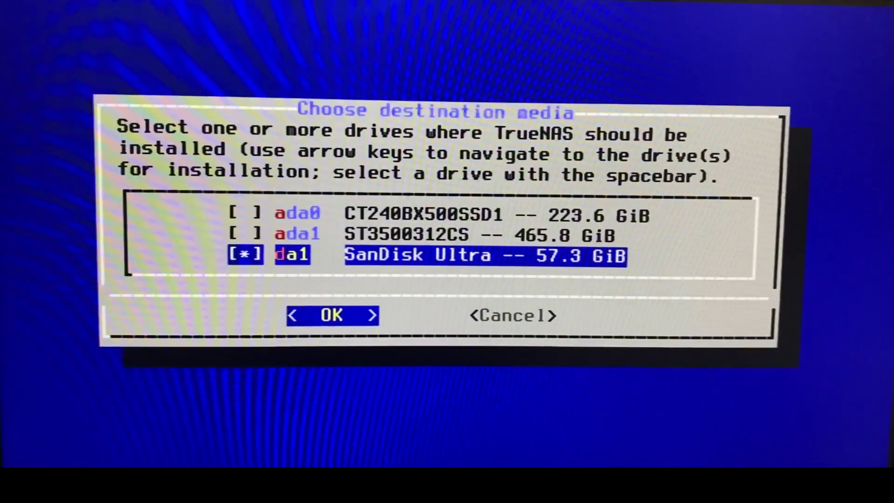
key("Return")
key("Right")
key("Left")
key("Return")
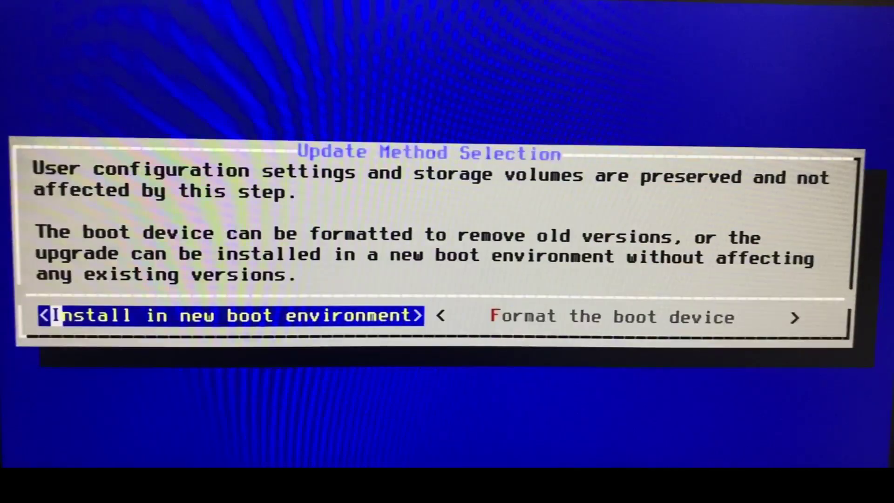
key("Right")
key("Return")
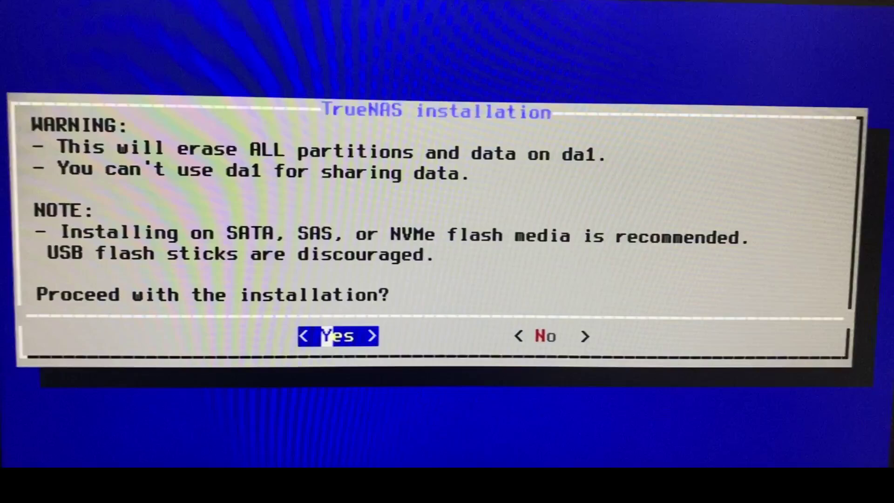
Confirm erasing da1, then enter and confirm the new root password.
key("Return")
type("*************")
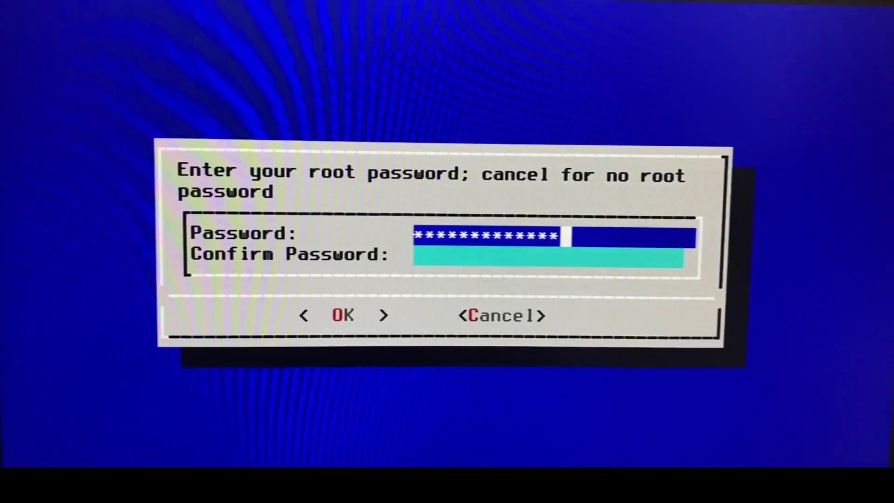
key("Down")
type("*************")
key("Tab")
key("Return")
key("Return")
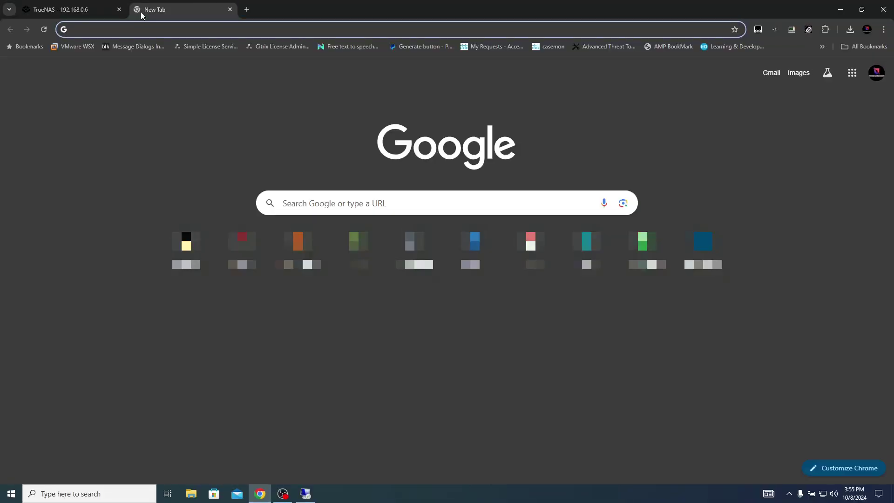
Log in at 192.168.0.5 (hostname truenas.local) and view Users, which lists only root.
type("192.168.0.5/ui/dashboard")
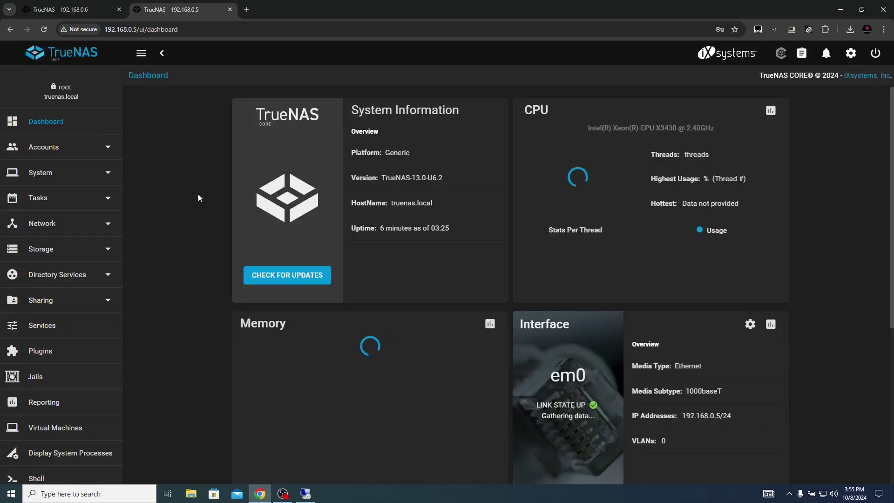
left_click_drag(40, 97, 80, 103)
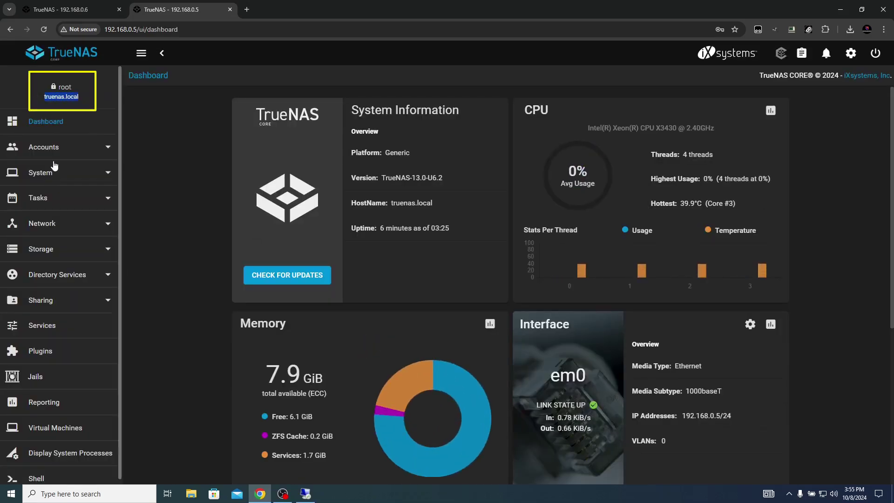
left_click(44, 147)
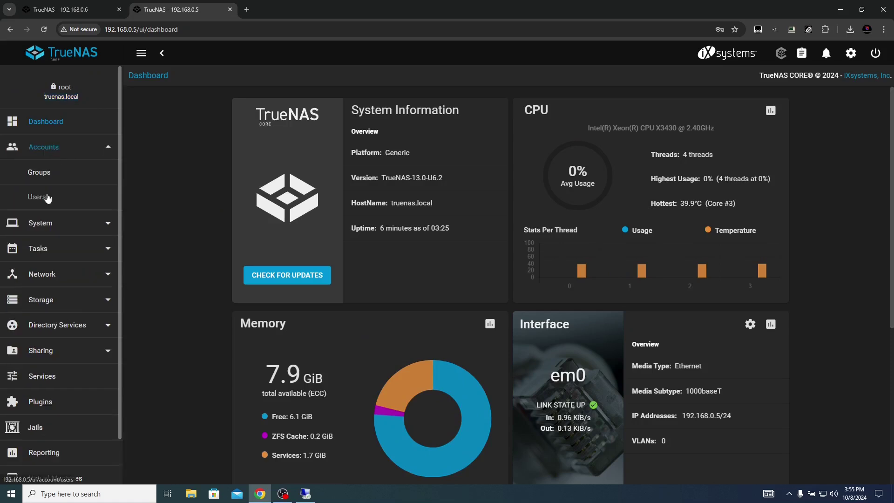
left_click(42, 197)
left_click(569, 294)
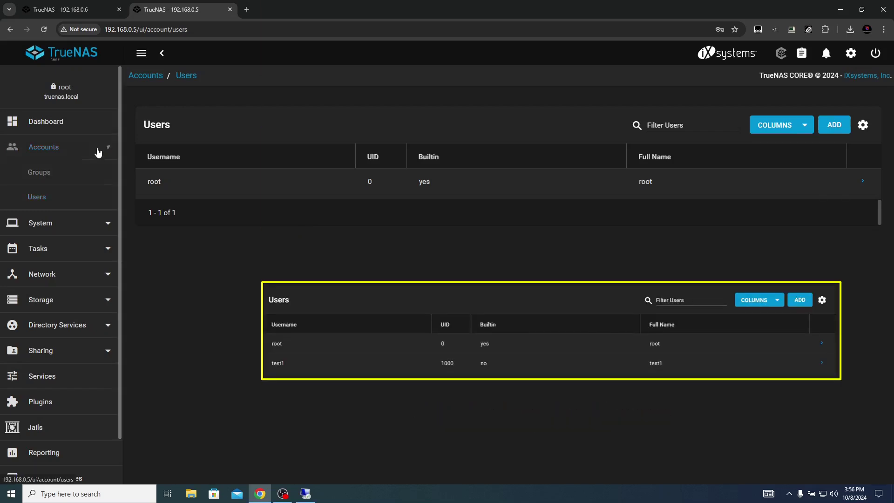
Confirm Storage > Pools shows no pools on the fresh install.
left_click(98, 151)
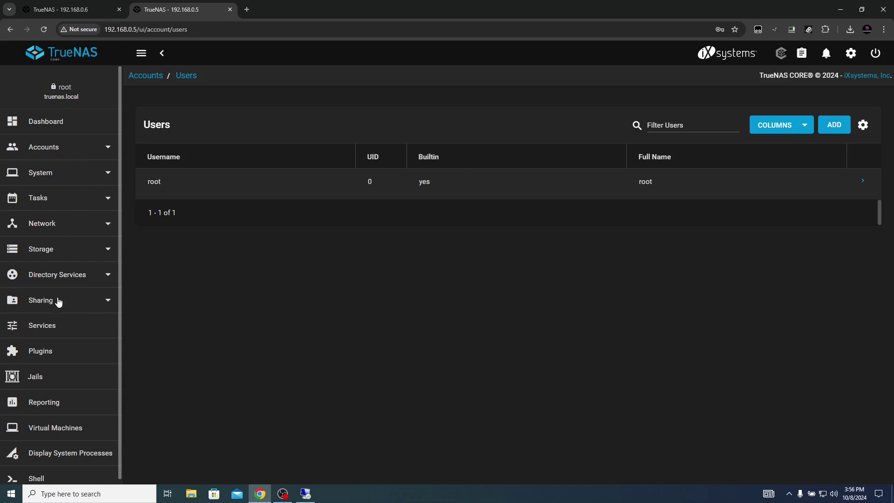
left_click(55, 257)
left_click(37, 274)
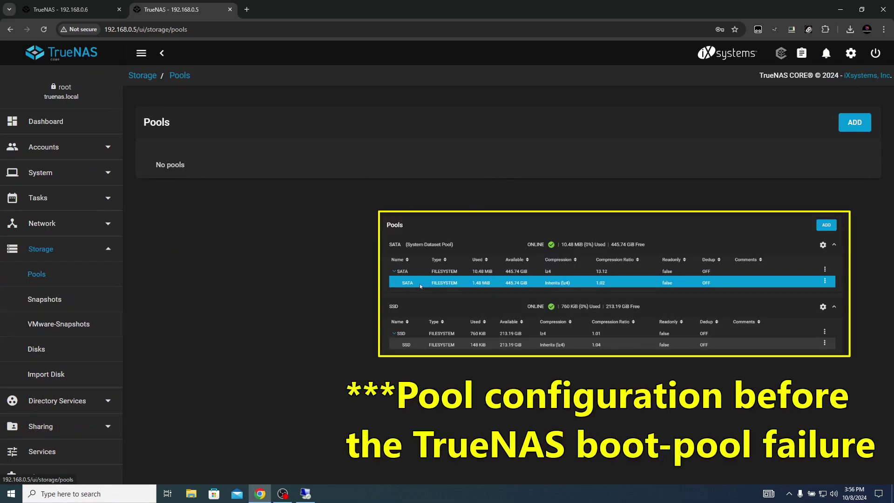
left_click(56, 249)
Check that no SMB shares exist and the SMB service is stopped.
left_click(52, 299)
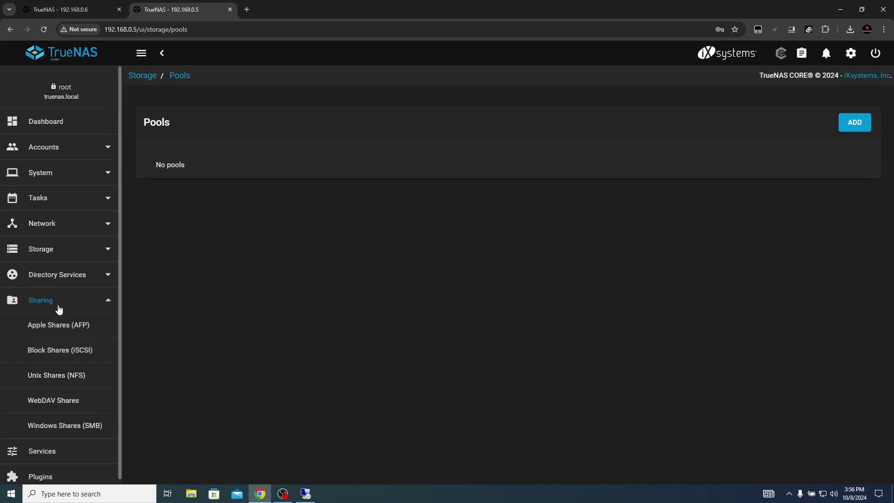
scroll(64, 381, "down", 1)
left_click(66, 381)
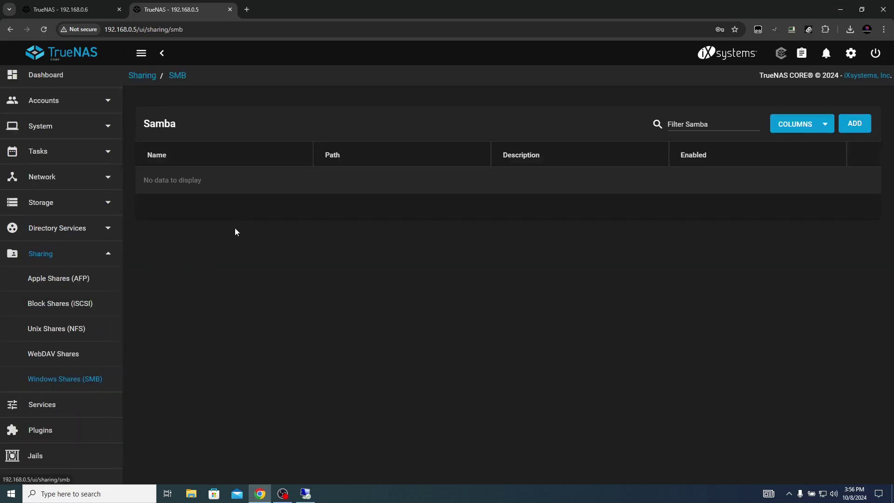
left_click(70, 260)
left_click(55, 296)
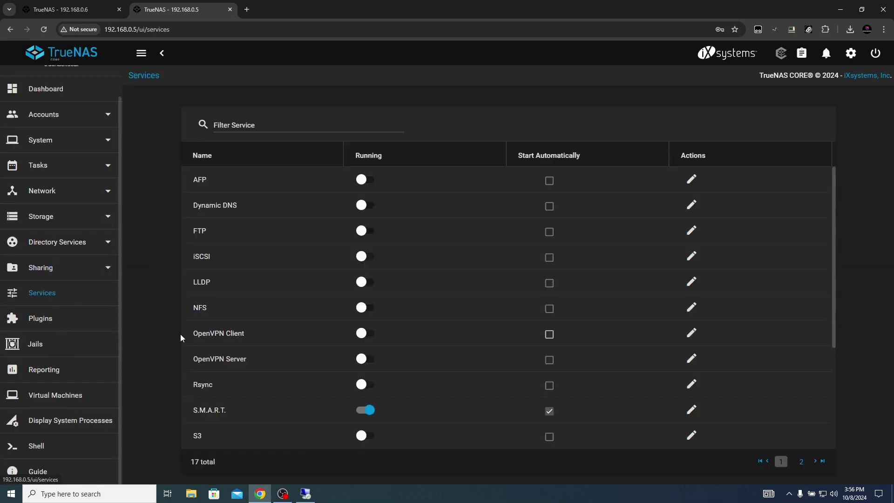
scroll(230, 367, "down", 3)
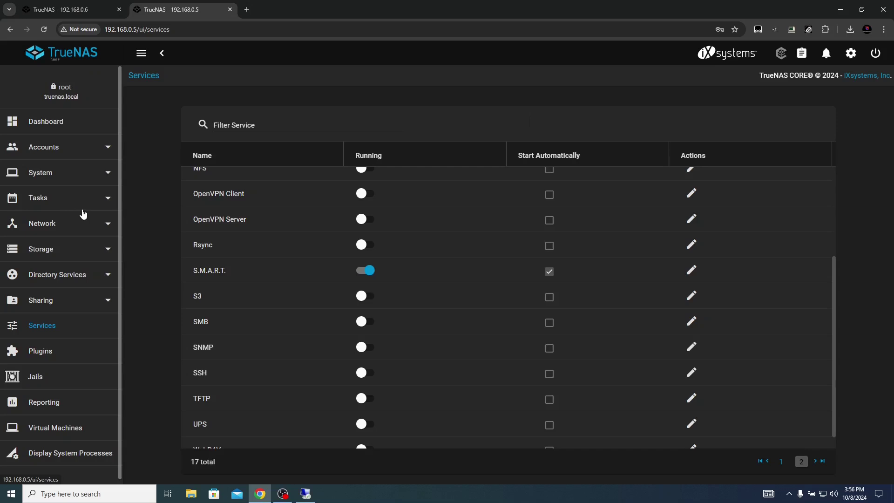
Open System > General and bring the Save Config and Upload Config buttons into view.
left_click(65, 179)
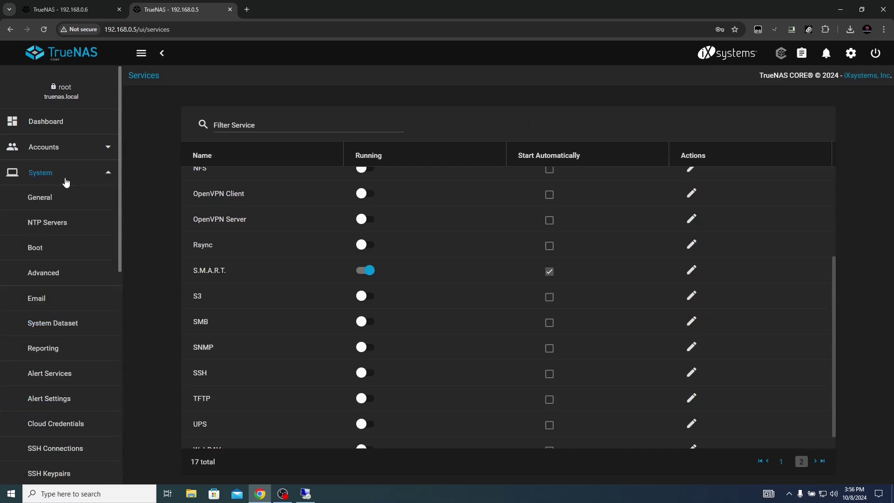
left_click(58, 203)
scroll(347, 259, "down", 1)
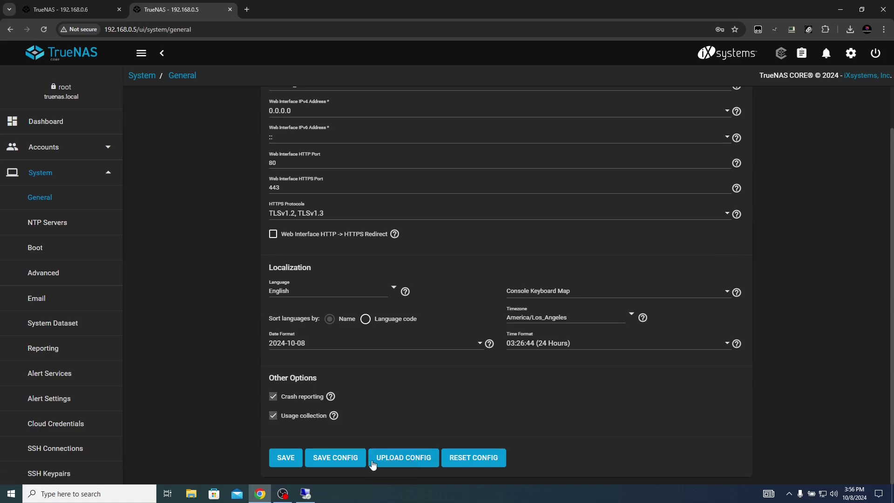
Upload the truenas-TrueNAS-13.0-U6.2 .db backup from the Desktop to restore the configuration.
left_click(402, 458)
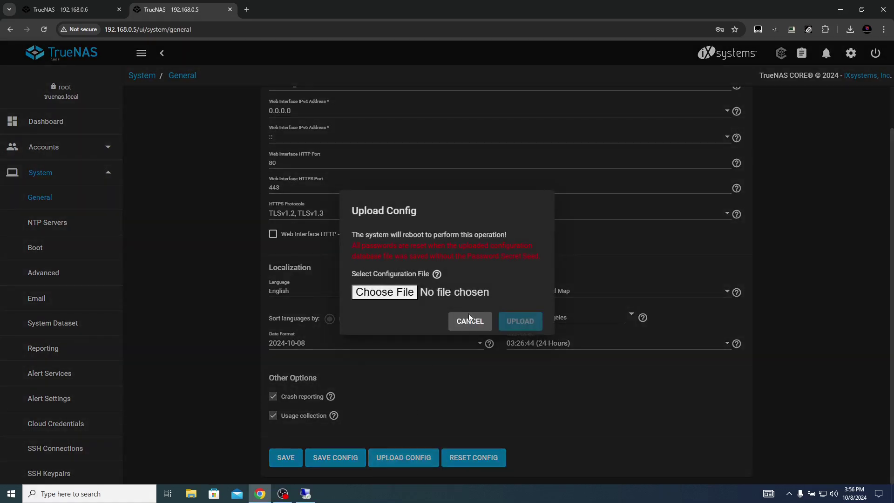
left_click(367, 293)
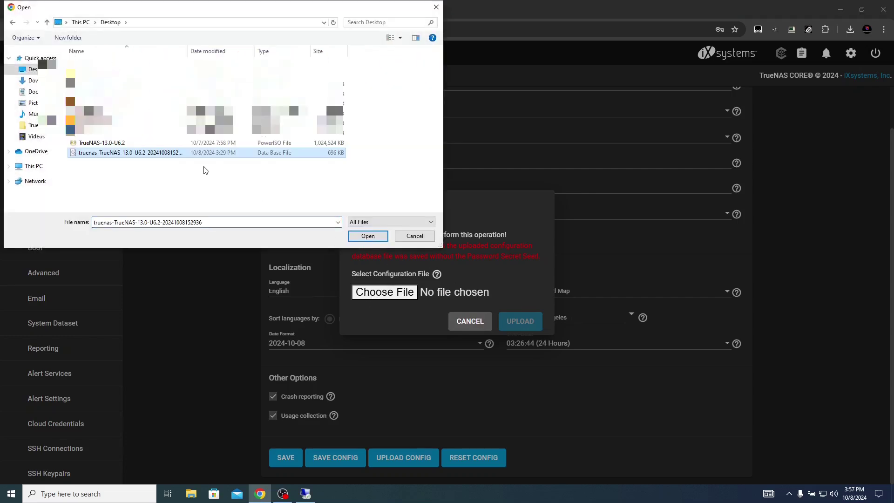
left_click_drag(188, 51, 219, 51)
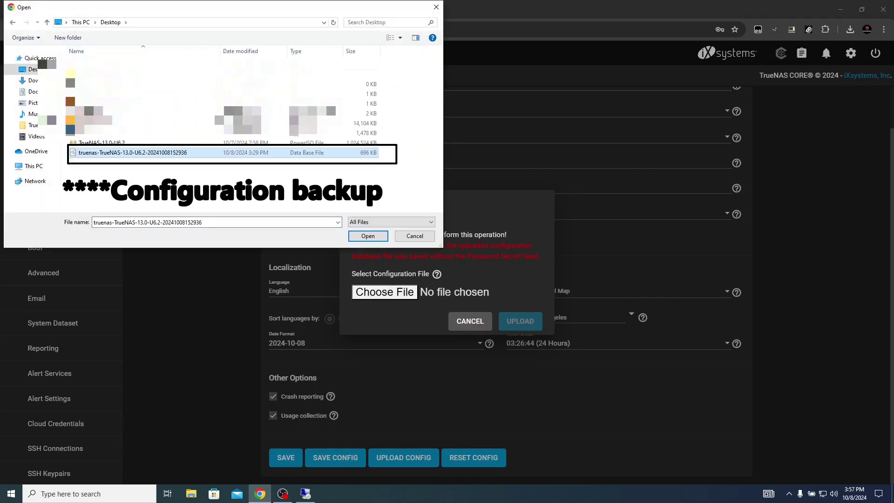
left_click(367, 238)
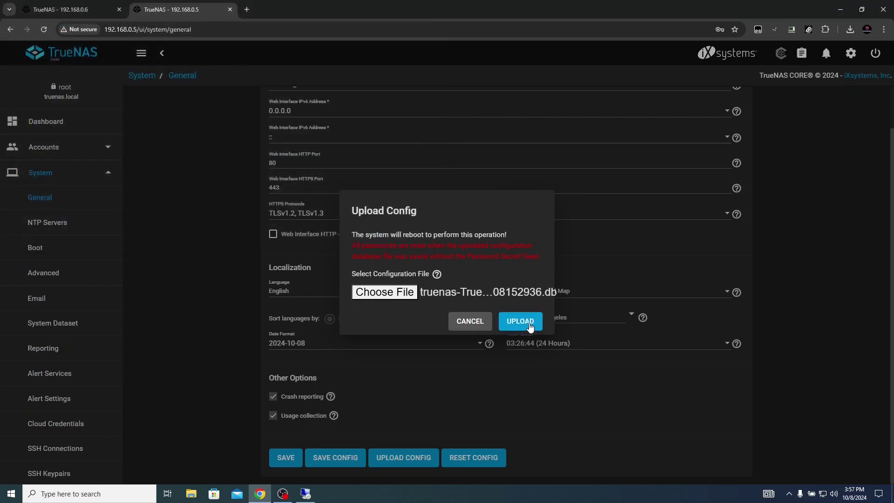
left_click(529, 323)
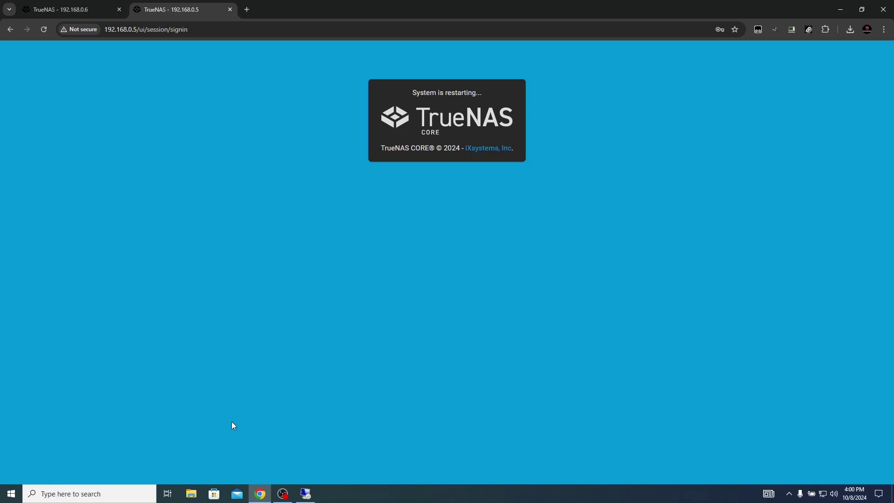
After the restart, bring up the TrueNAS sign-in page at 192.168.0.6.
left_click(77, 15)
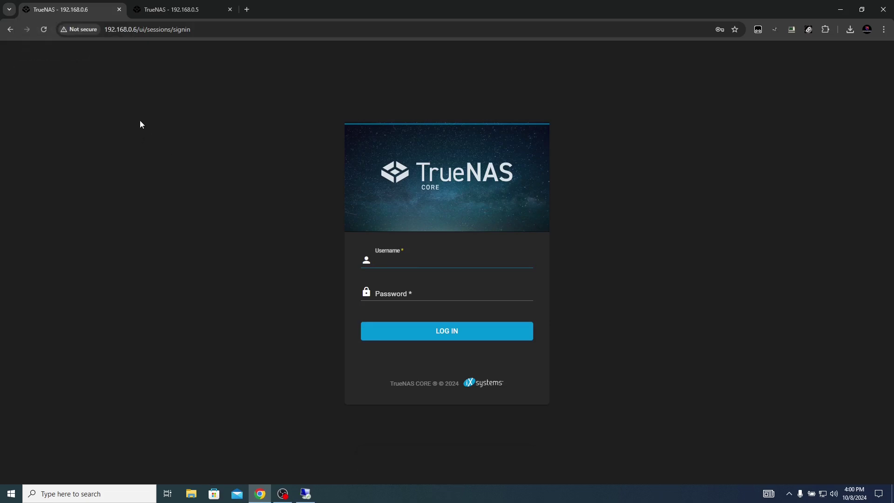
Log in to the restored TrueNAS as root using the saved credentials.
left_click(397, 262)
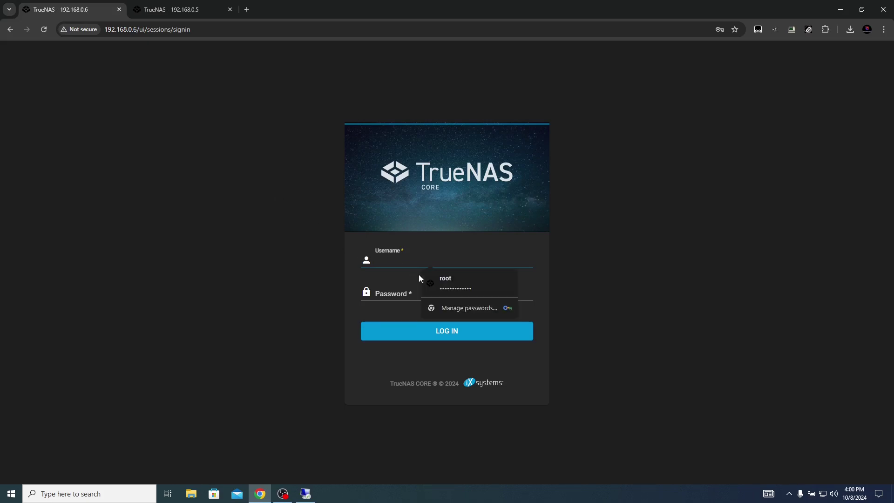
left_click(428, 278)
left_click(436, 329)
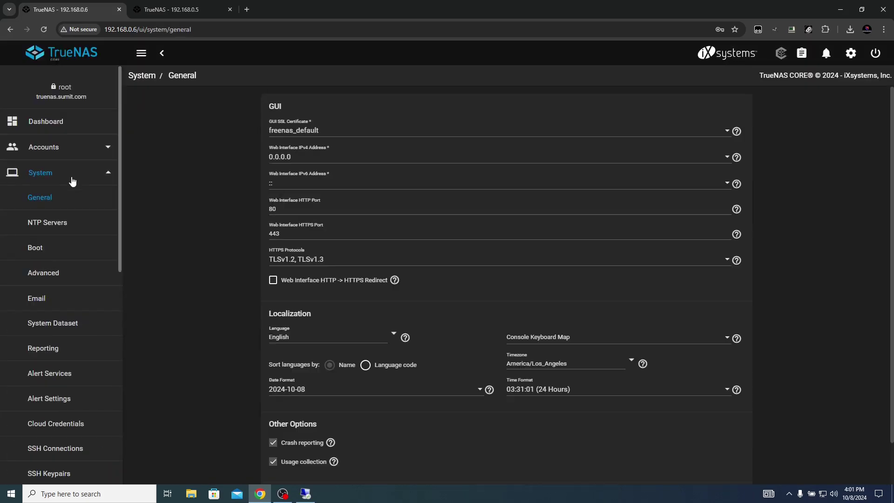
Open Accounts > Users and confirm the restored test1 user with UID 1000 next to root.
left_click(72, 174)
left_click(60, 147)
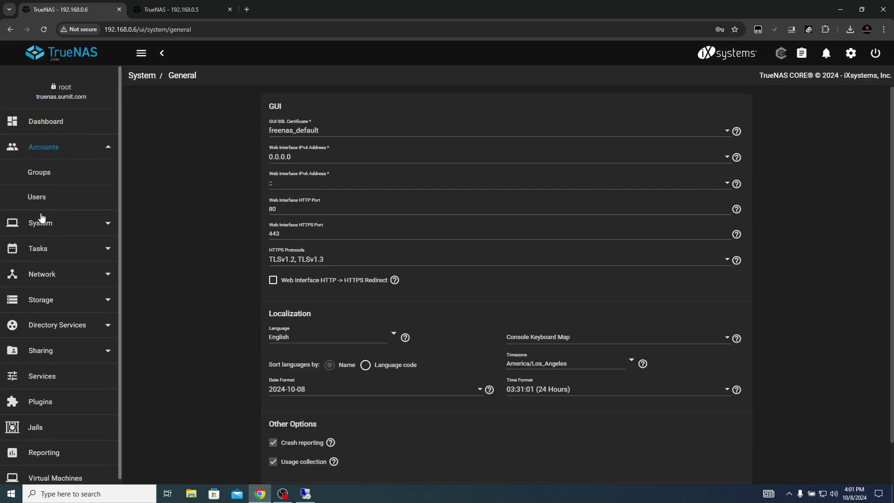
left_click(39, 197)
double_click(146, 208)
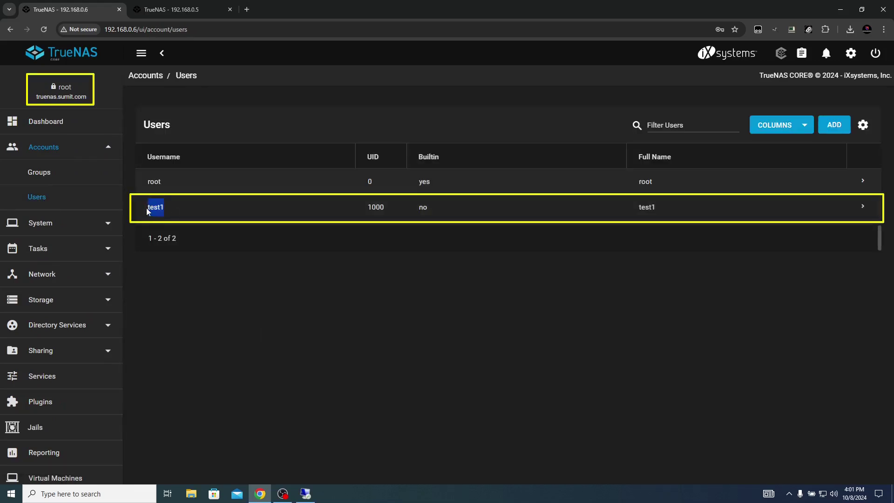
left_click(229, 275)
left_click(91, 149)
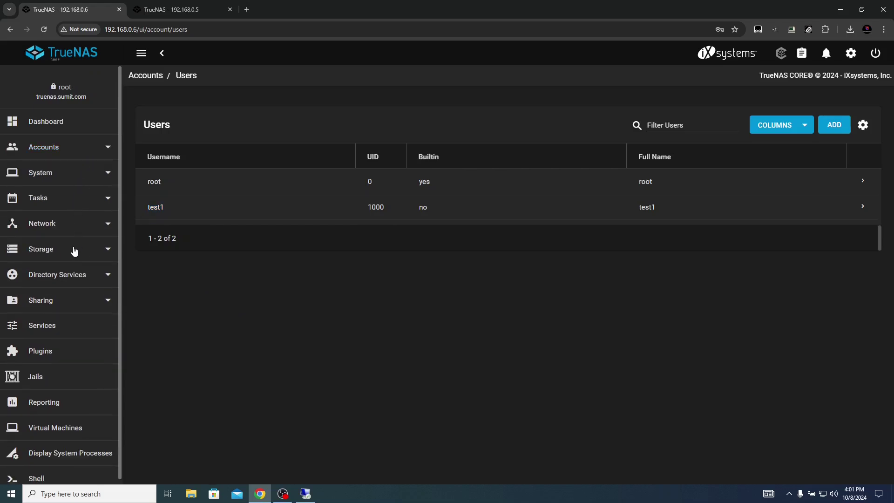
Review the Storage > Disks list, then move to the Pools overview.
left_click(74, 251)
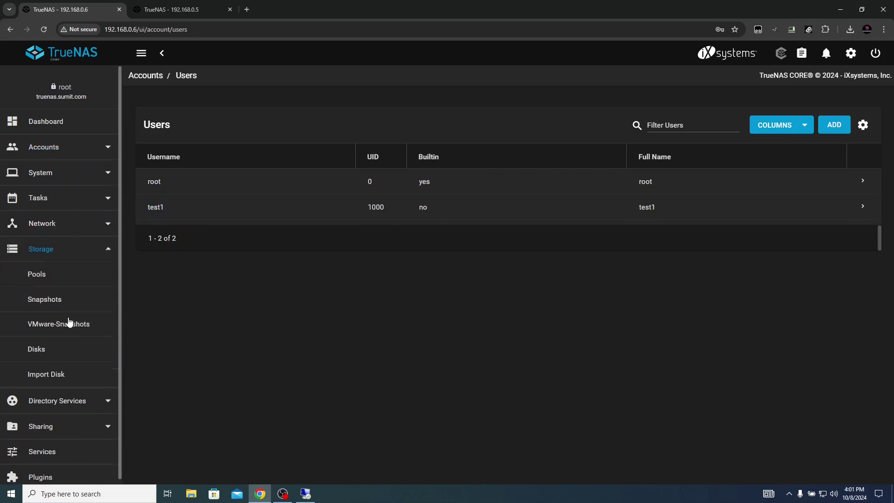
left_click(36, 351)
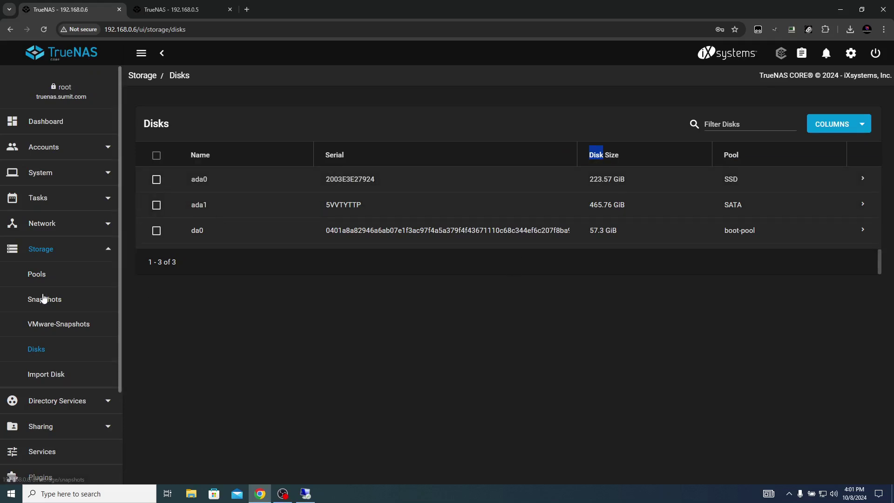
left_click(37, 277)
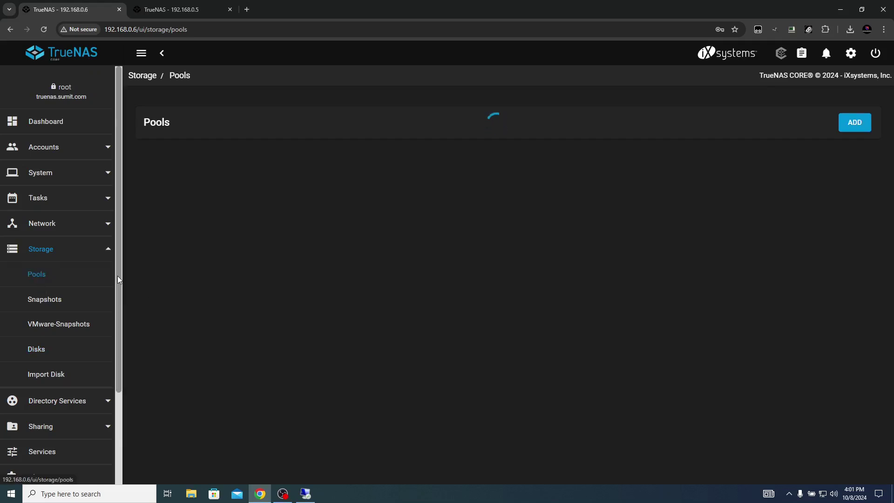
Inspect the SATA dataset's ACL in Edit Permissions and cancel without saving.
left_click(184, 223)
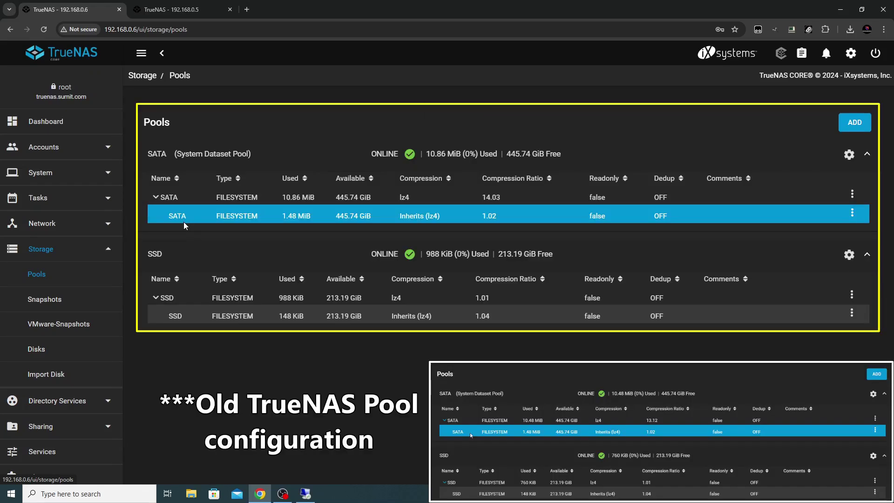
left_click(852, 213)
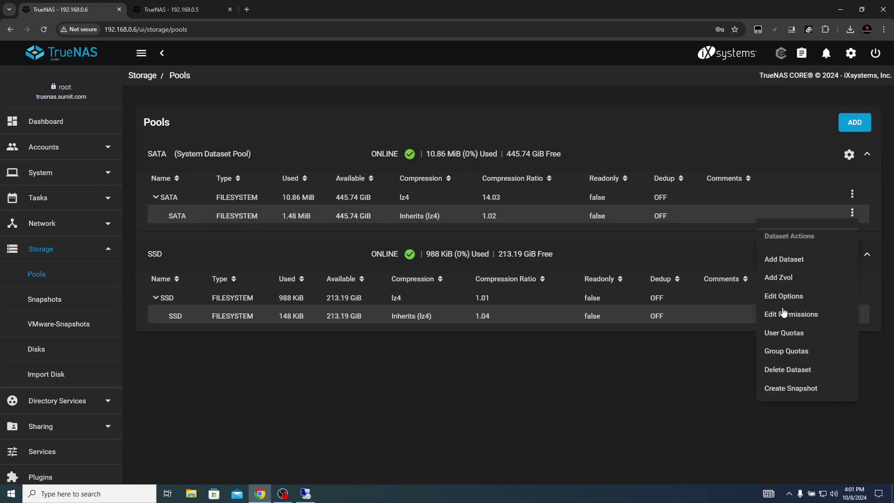
left_click(782, 311)
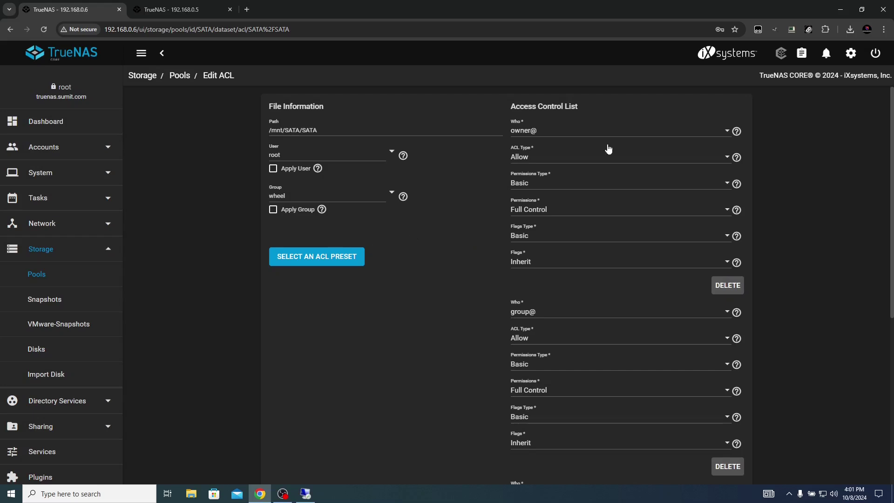
scroll(579, 366, "down", 6)
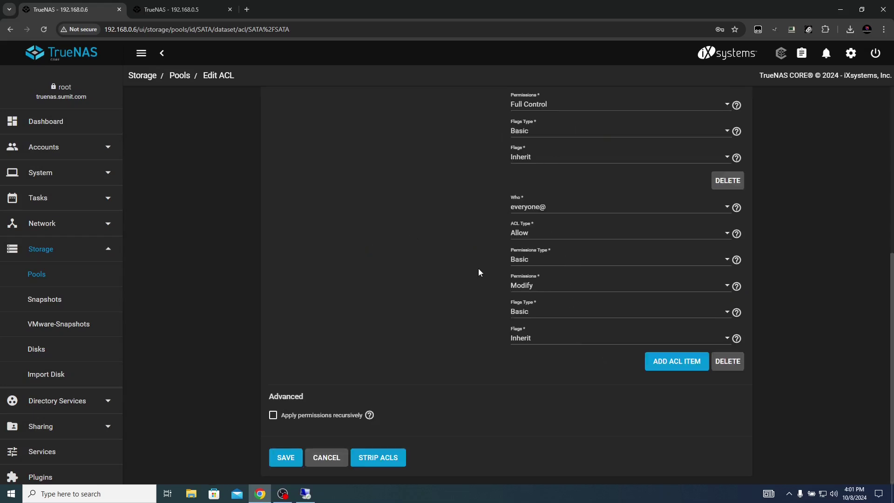
left_click(328, 461)
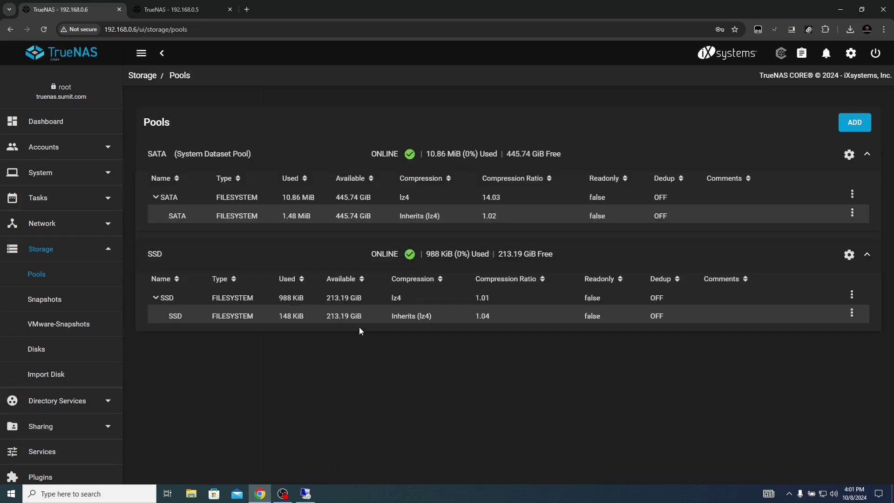
left_click(852, 212)
Check the Services list and confirm the SATA and SSD Windows (SMB) shares exist.
left_click(789, 220)
left_click(36, 274)
left_click(75, 249)
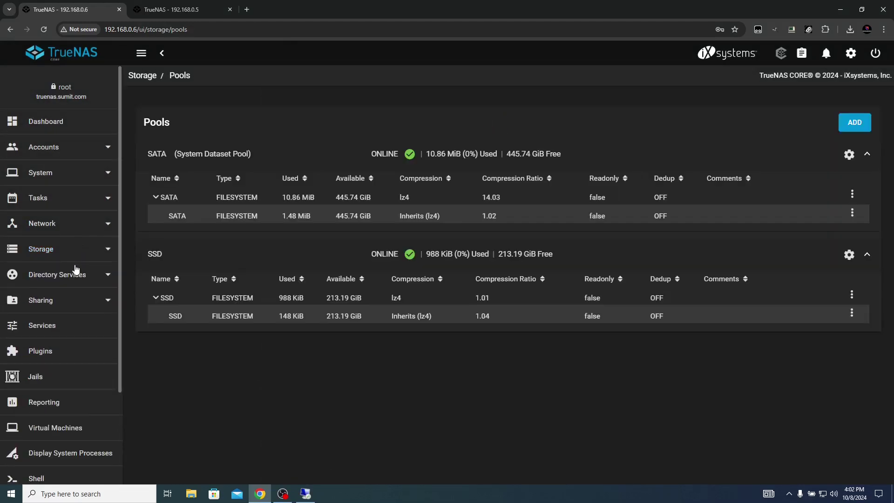
left_click(52, 326)
left_click(54, 300)
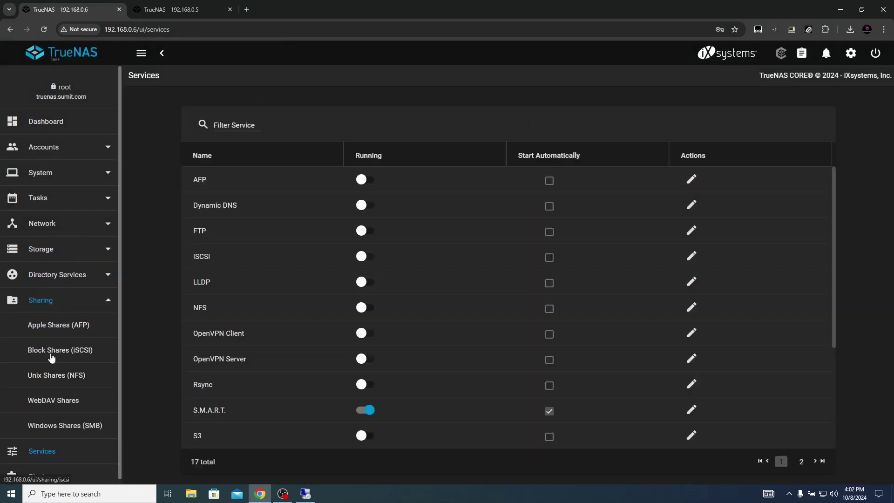
left_click(52, 425)
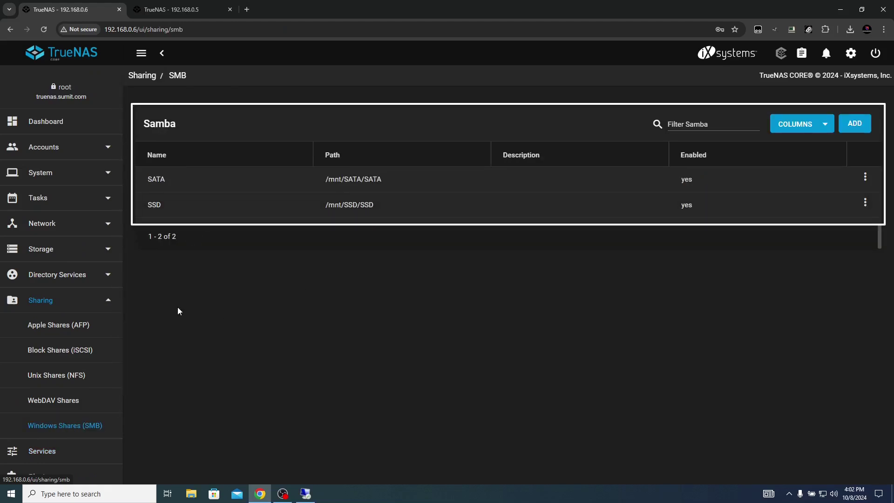
Confirm SMB is running and auto-starts, viewing its settings and cancelling without changes.
left_click(109, 300)
left_click(54, 330)
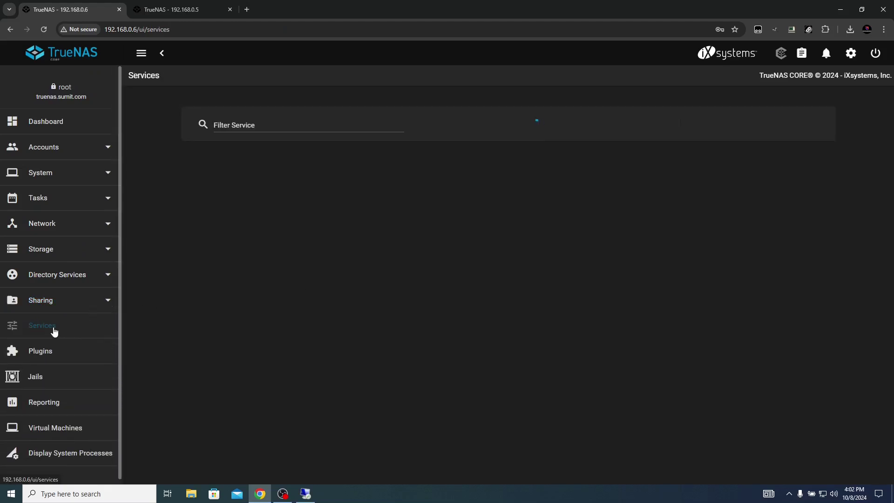
scroll(225, 377, "down", 3)
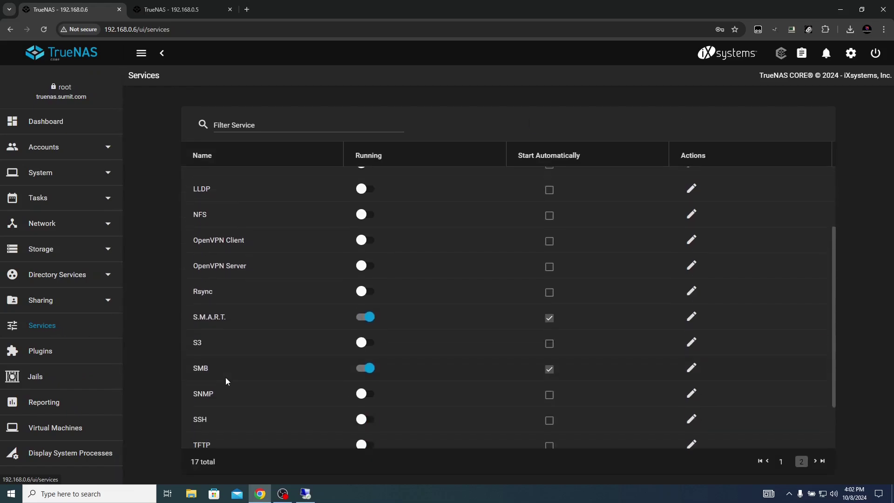
left_click(691, 367)
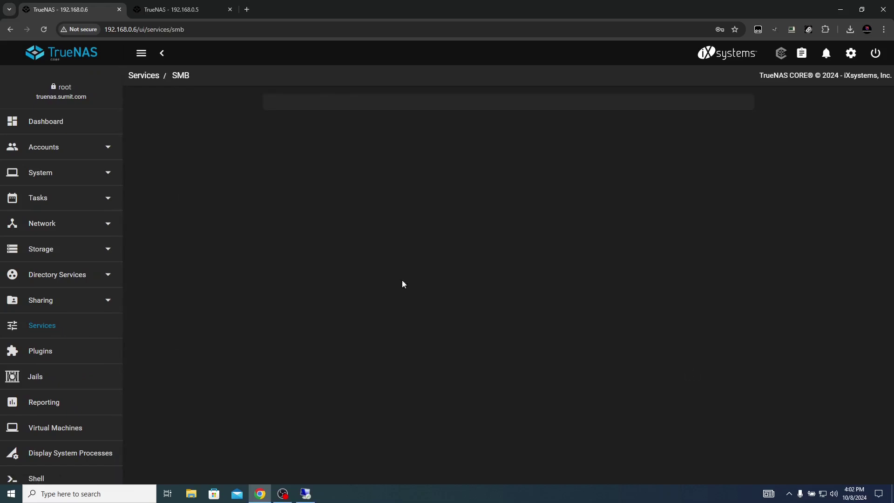
left_click(317, 448)
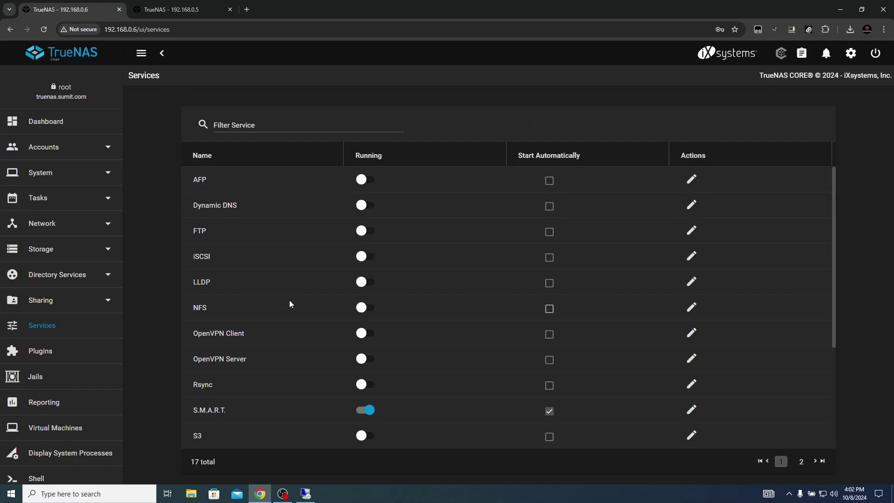
On the remote Windows desktop, browse File Explorer to \\192.168.0.6.
left_click(308, 494)
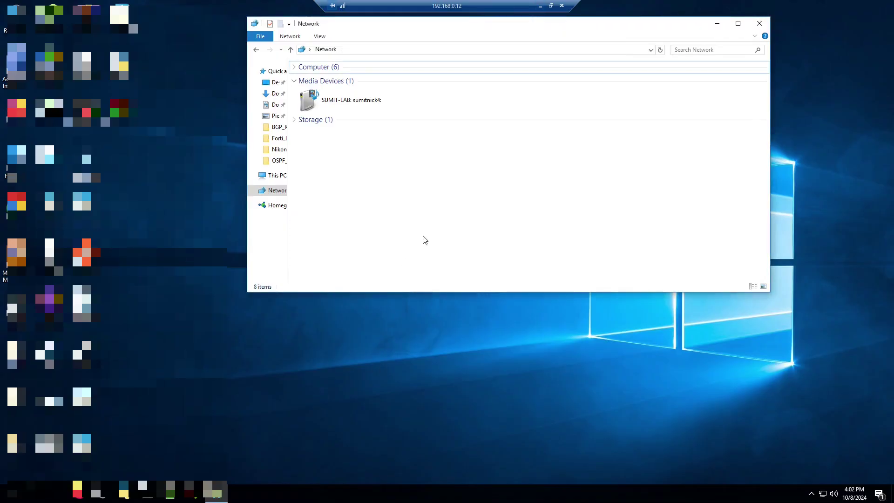
left_click(364, 50)
type("\\\\192.168.0.6")
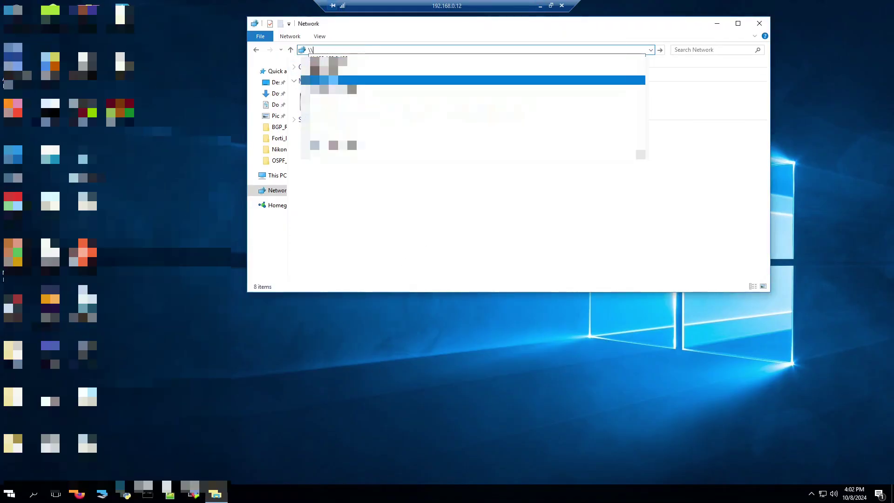
key("Return")
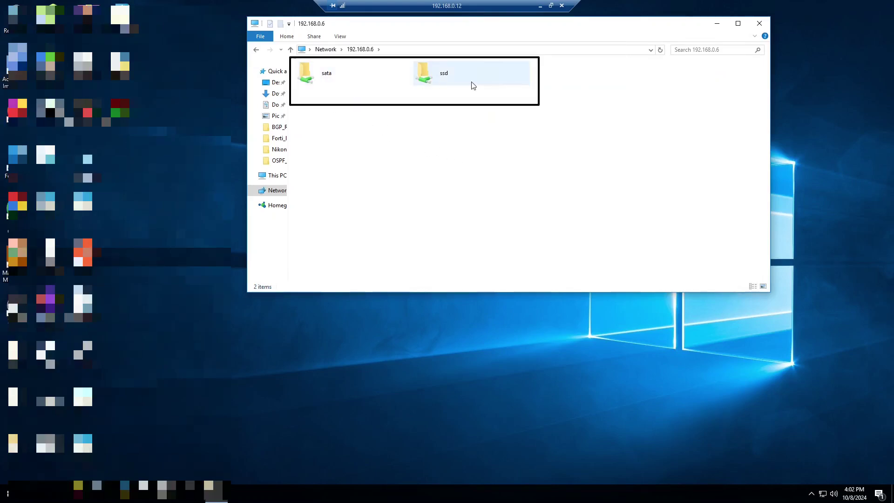
Open the sata share, verify its four files, and return to the share list.
double_click(327, 76)
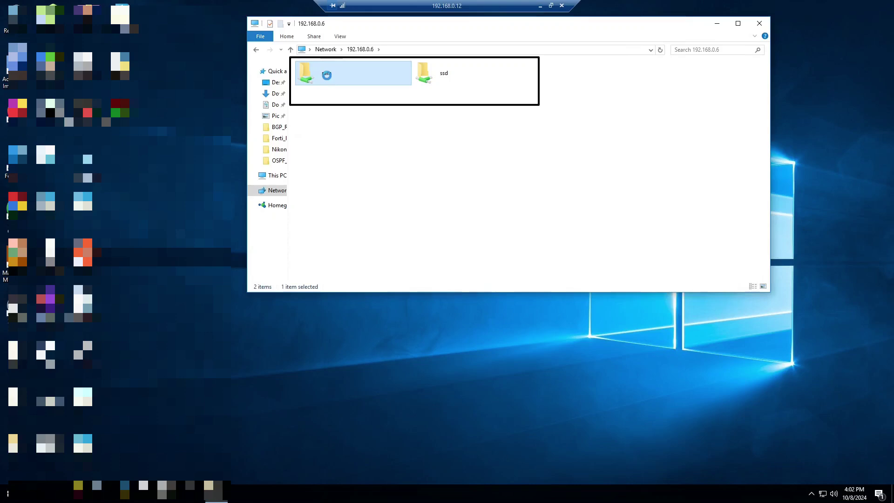
left_click(329, 111)
left_click_drag(328, 112, 327, 78)
left_click(348, 156)
left_click(290, 50)
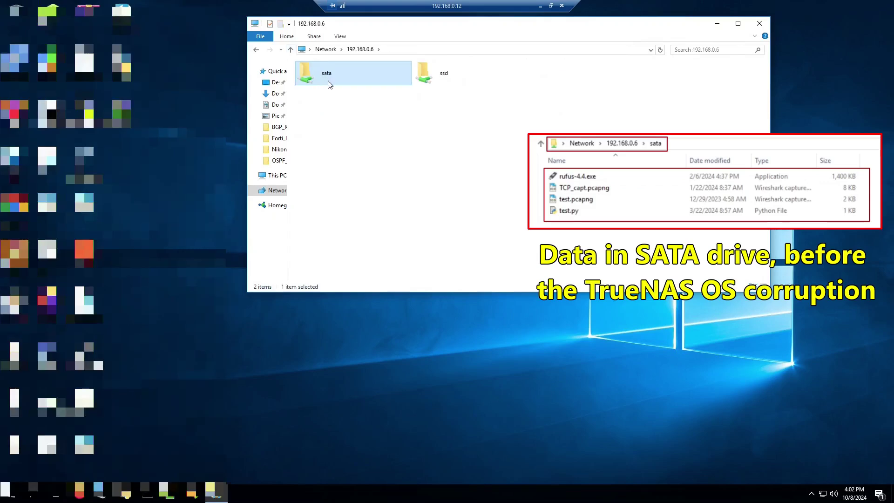
Open the ssd share and verify its three files, including WD_acronis_settings.zip.
left_click(455, 83)
double_click(455, 83)
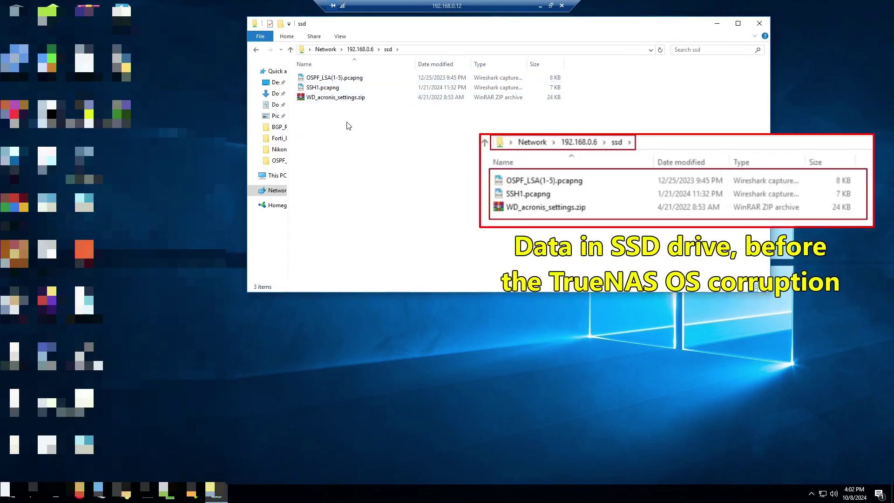
left_click_drag(346, 122, 340, 79)
left_click(352, 158)
left_click_drag(352, 153, 310, 101)
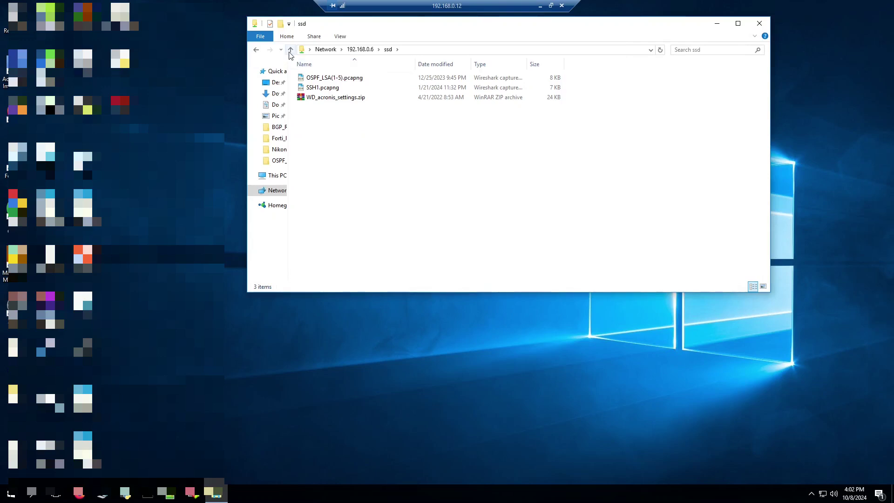